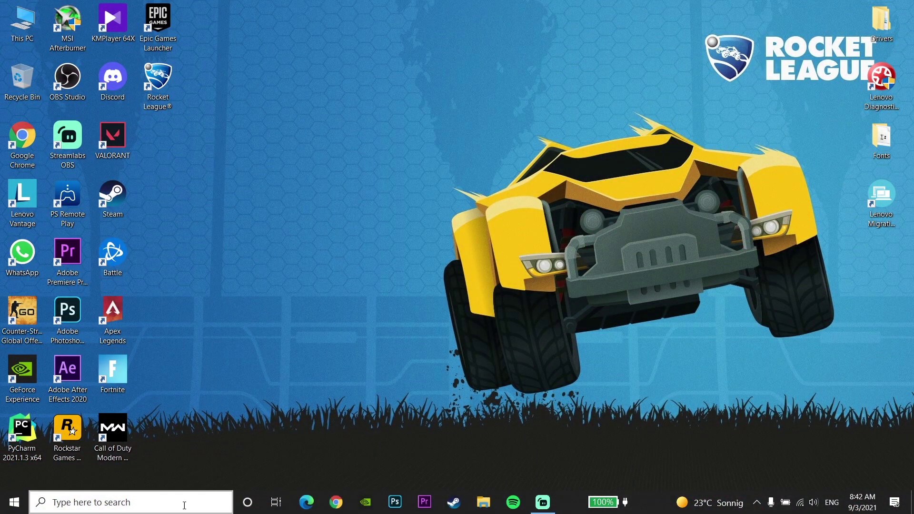
Search 'defen' and open Windows Defender Firewall in Control Panel
{"action": "left_click", "coordinate": [158, 504]}
{"action": "type", "text": "d"}
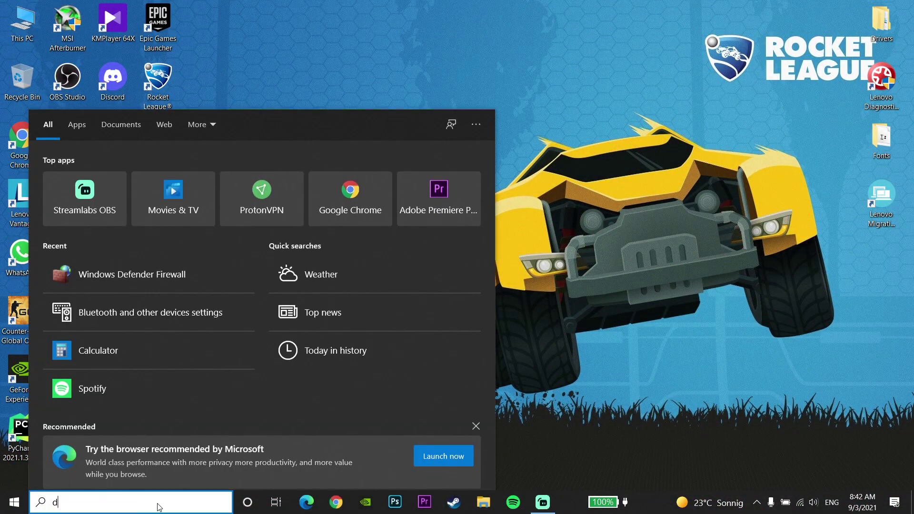
{"action": "type", "text": "efen"}
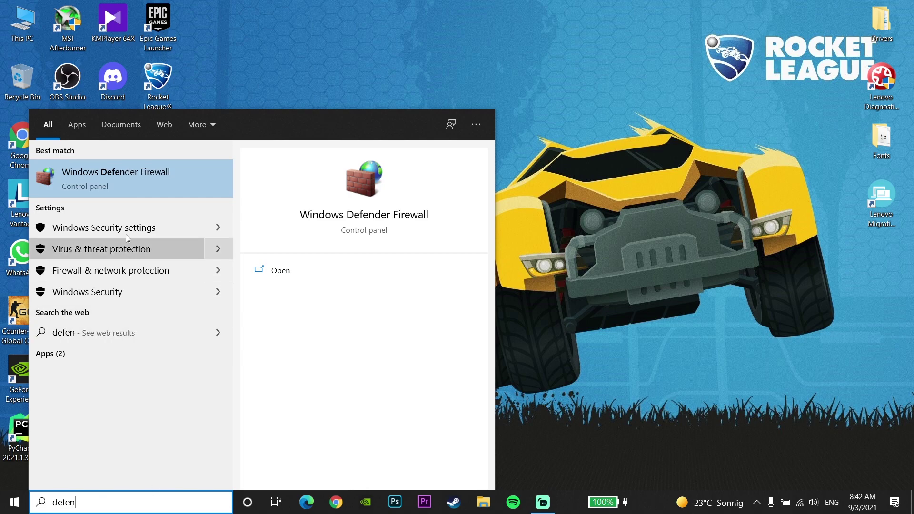
{"action": "left_click", "coordinate": [109, 175]}
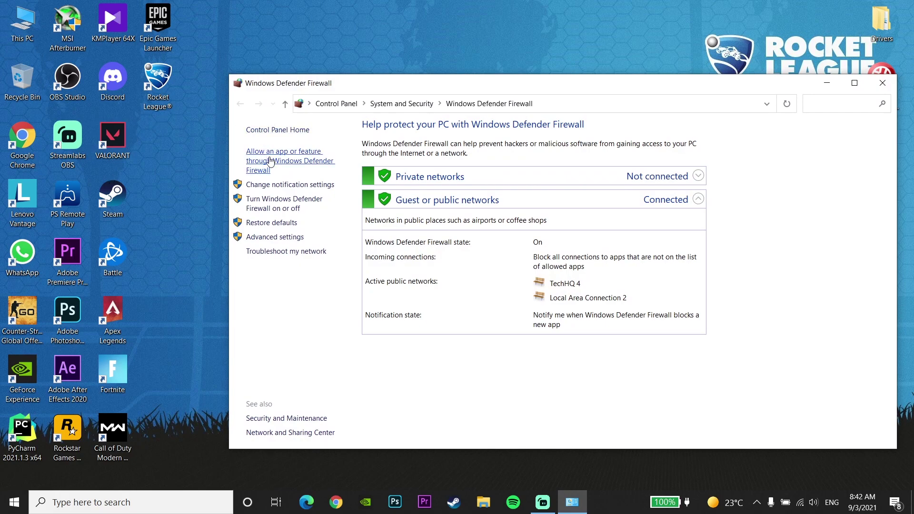
Open the allowed apps list, unlock it with Change settings, and start adding another app
{"action": "left_click", "coordinate": [285, 161]}
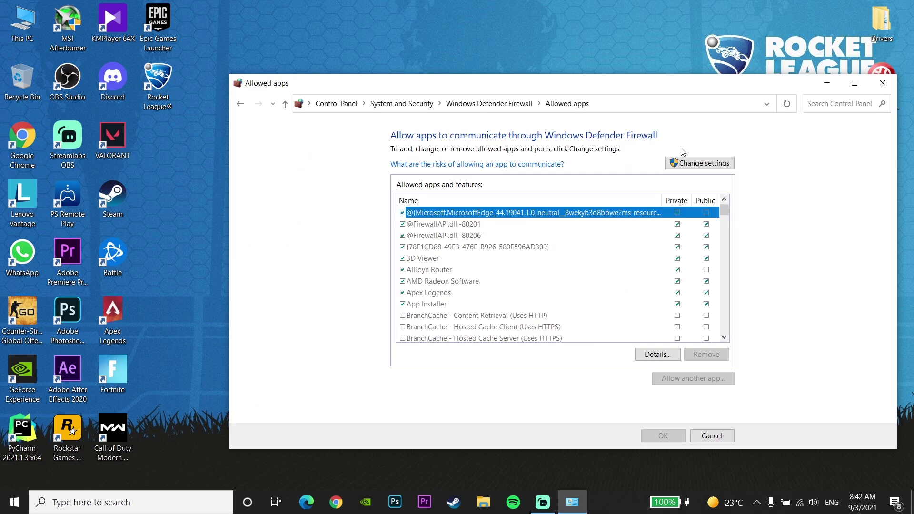
{"action": "left_click", "coordinate": [690, 163]}
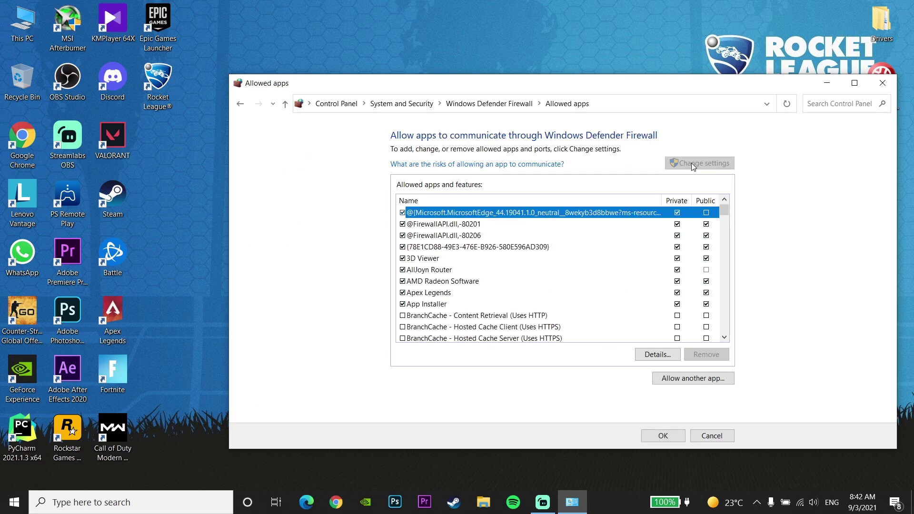
{"action": "left_click", "coordinate": [689, 381]}
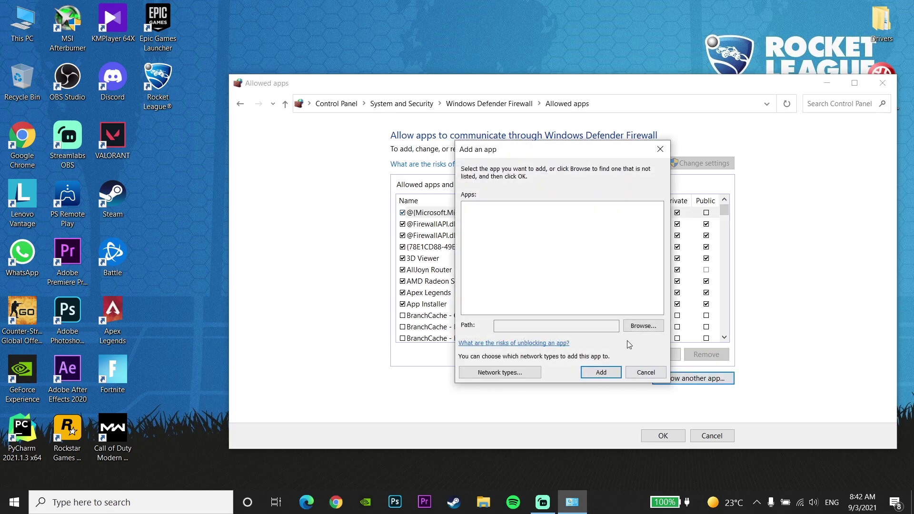
Allow RocketLeague from D:\Games\Epic Games\rocketleague\Binaries\Win64 through the firewall
{"action": "left_click", "coordinate": [642, 326]}
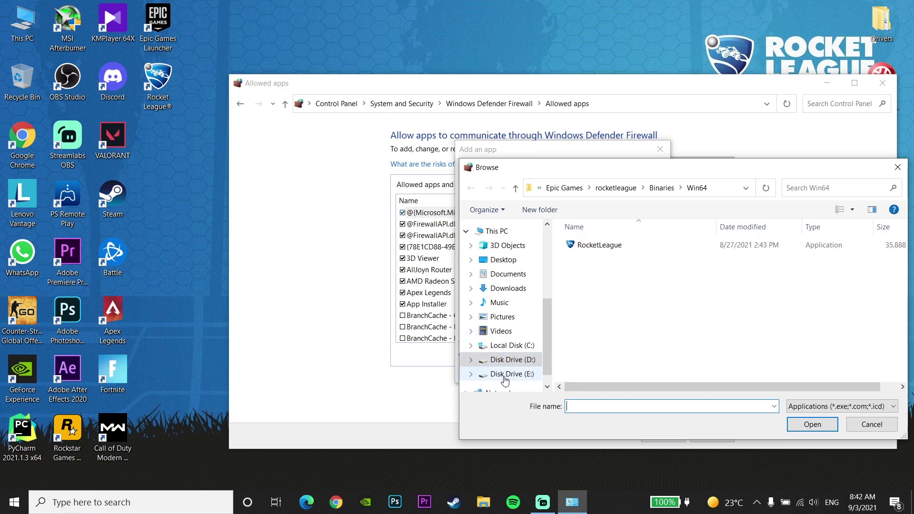
{"action": "left_click", "coordinate": [505, 360]}
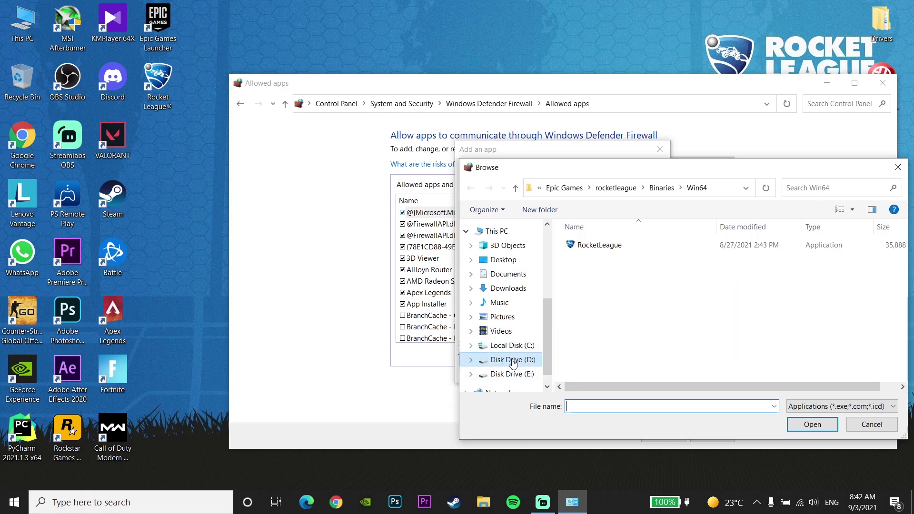
{"action": "double_click", "coordinate": [590, 273]}
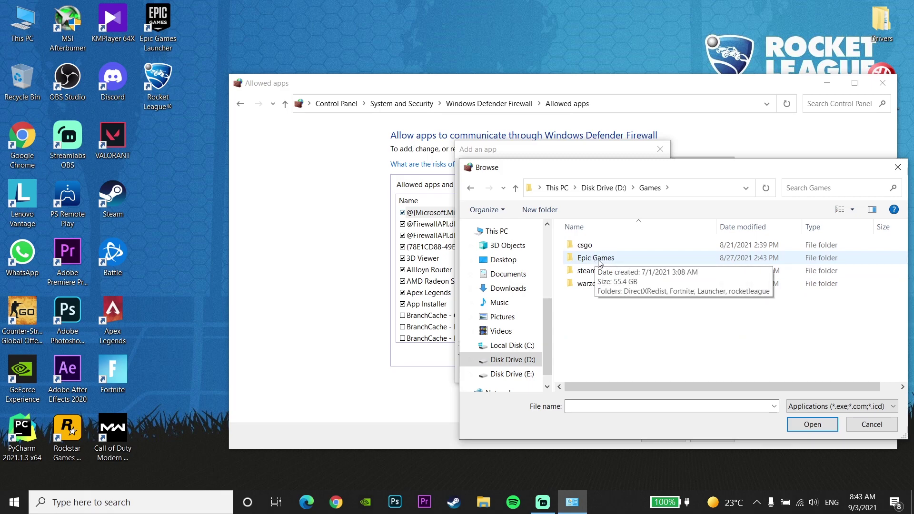
{"action": "double_click", "coordinate": [598, 259]}
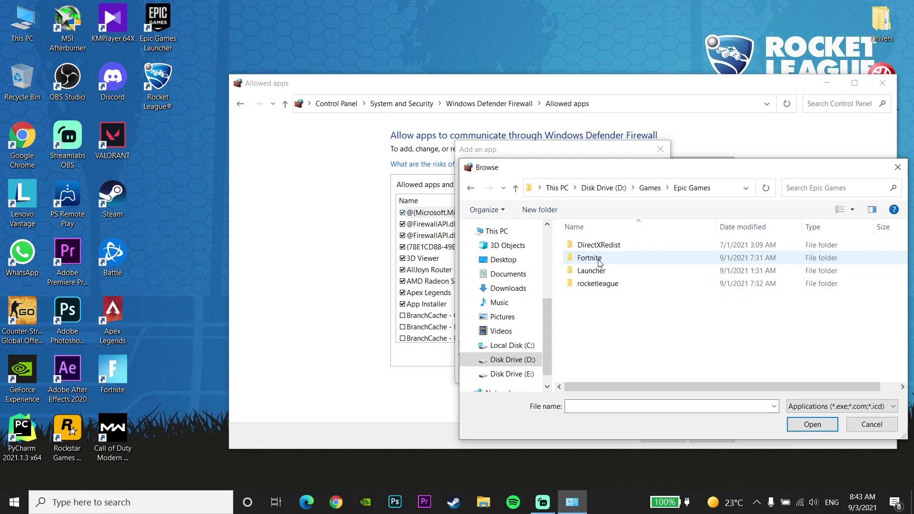
{"action": "double_click", "coordinate": [590, 284]}
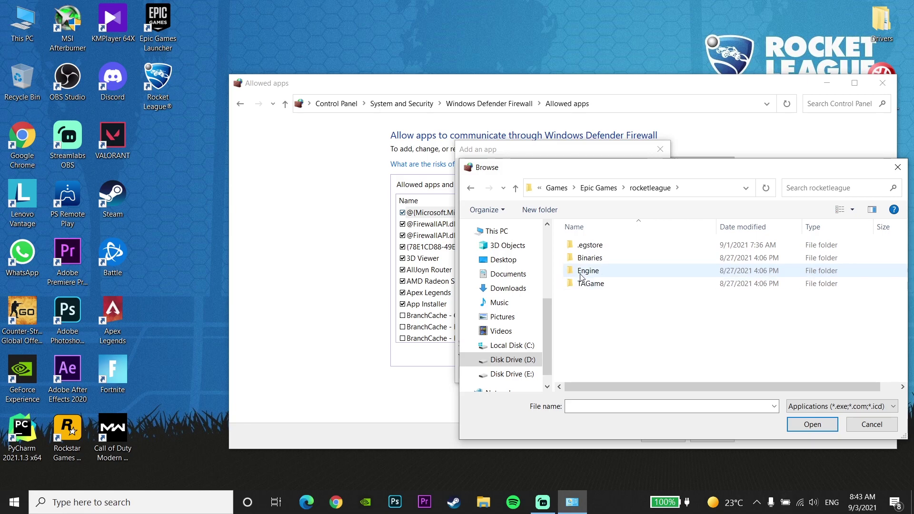
{"action": "double_click", "coordinate": [578, 259]}
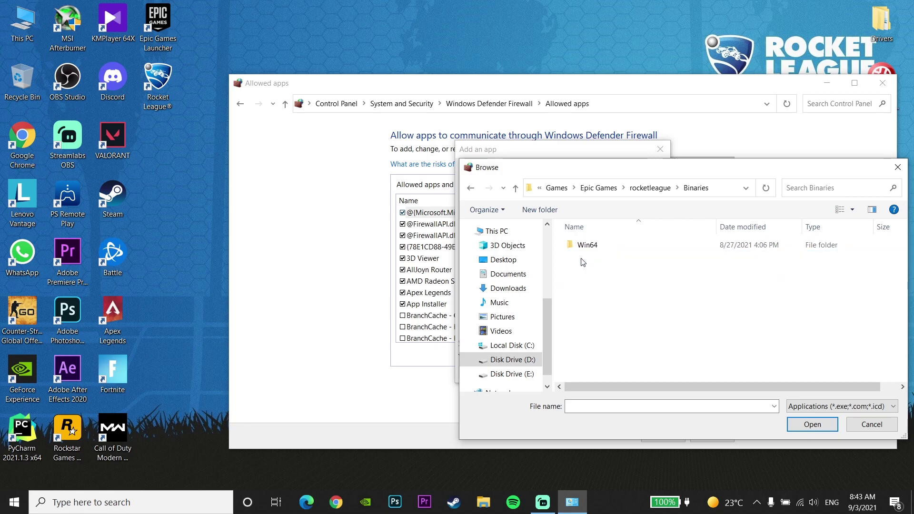
{"action": "double_click", "coordinate": [586, 247]}
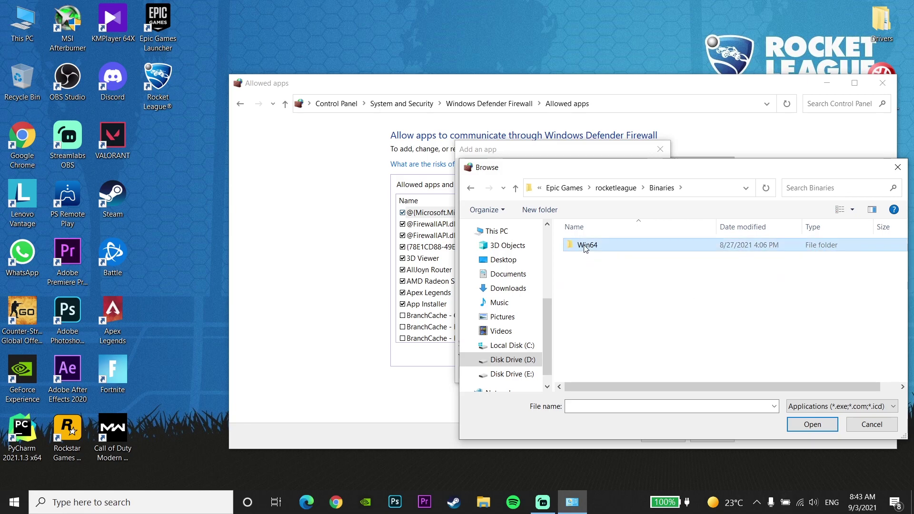
{"action": "left_click", "coordinate": [578, 248]}
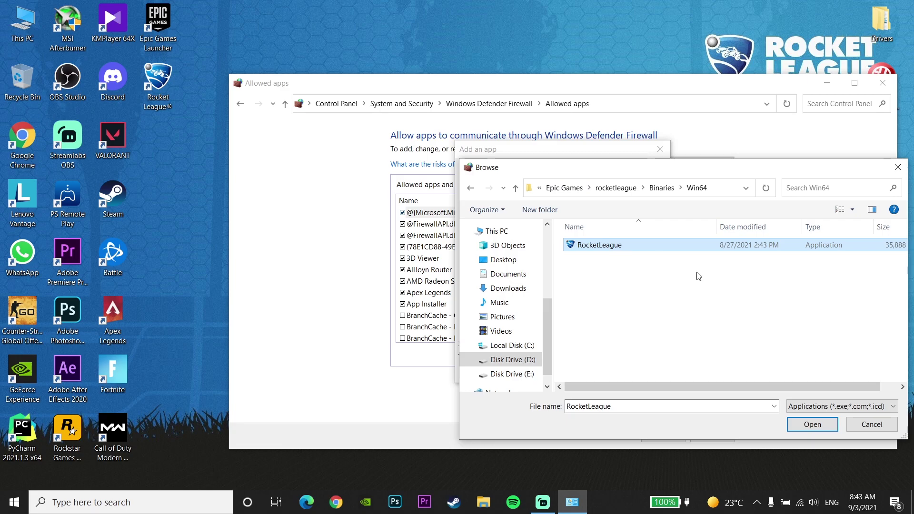
{"action": "left_click", "coordinate": [811, 424]}
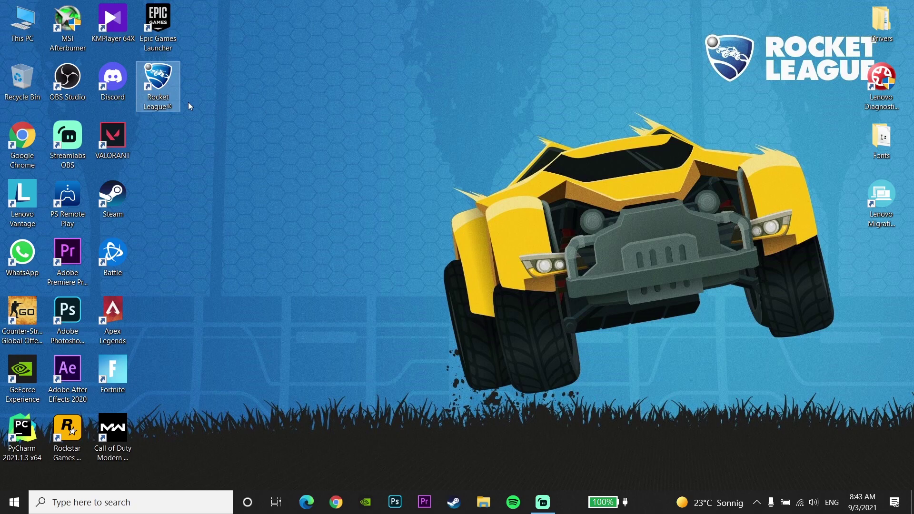
Browse to D:\Games\Epic Games\rocketleague\Binaries\Win64 and select the RocketLeague application
{"action": "double_click", "coordinate": [33, 35]}
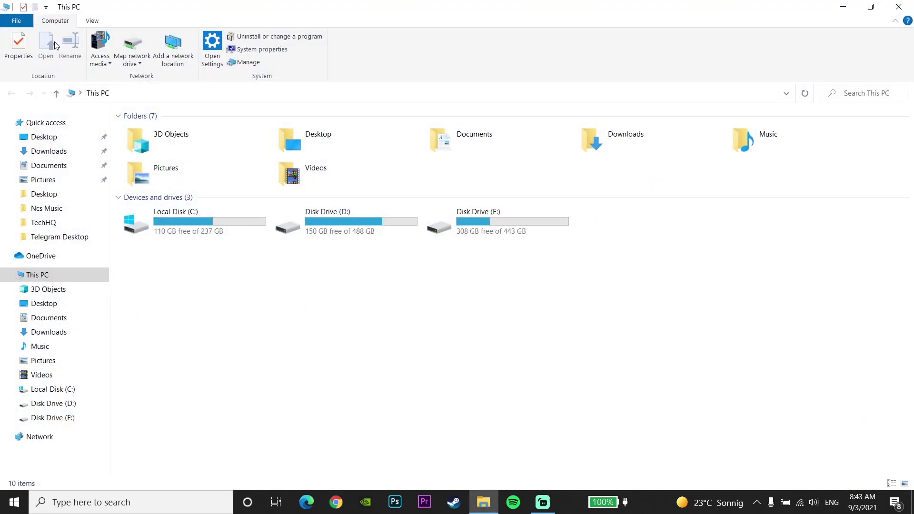
{"action": "double_click", "coordinate": [353, 231]}
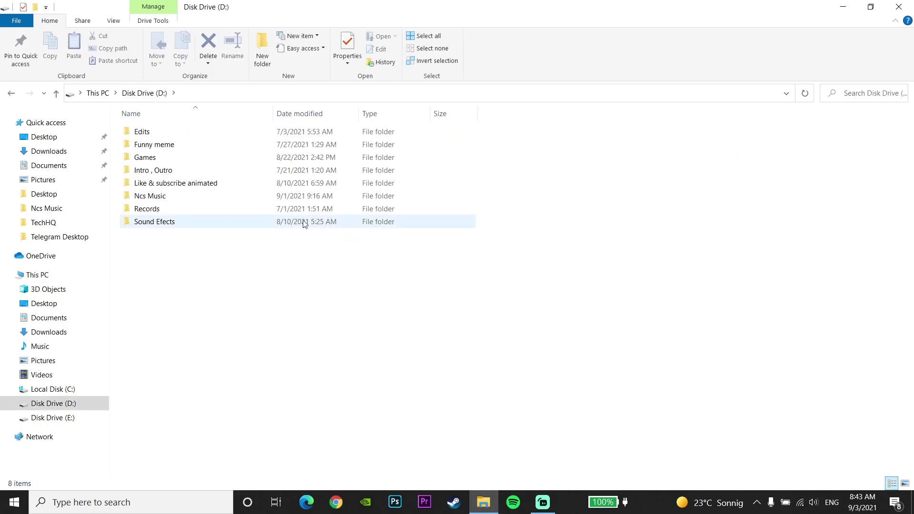
{"action": "double_click", "coordinate": [205, 161]}
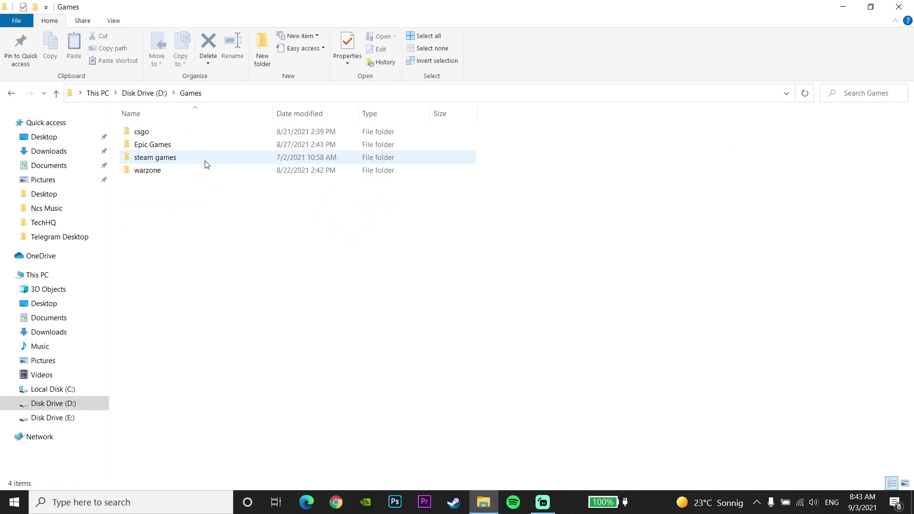
{"action": "double_click", "coordinate": [174, 149]}
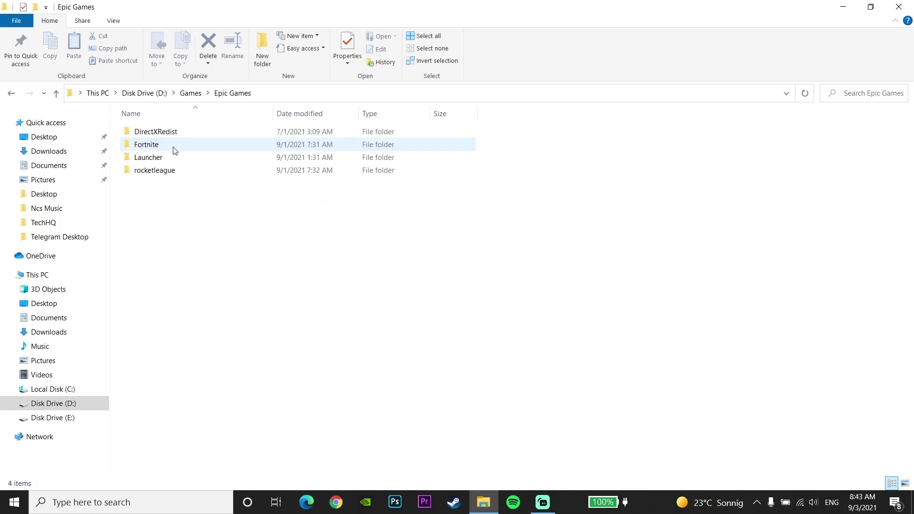
{"action": "double_click", "coordinate": [183, 173]}
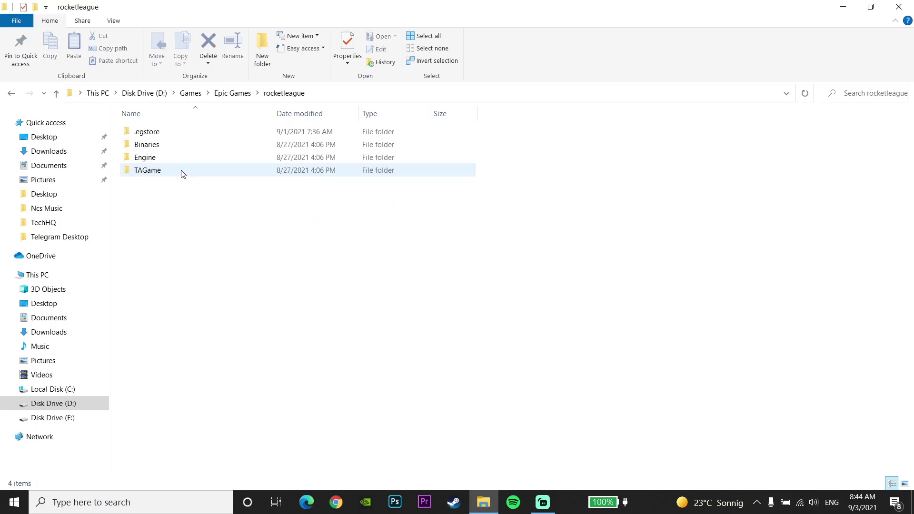
{"action": "double_click", "coordinate": [160, 149]}
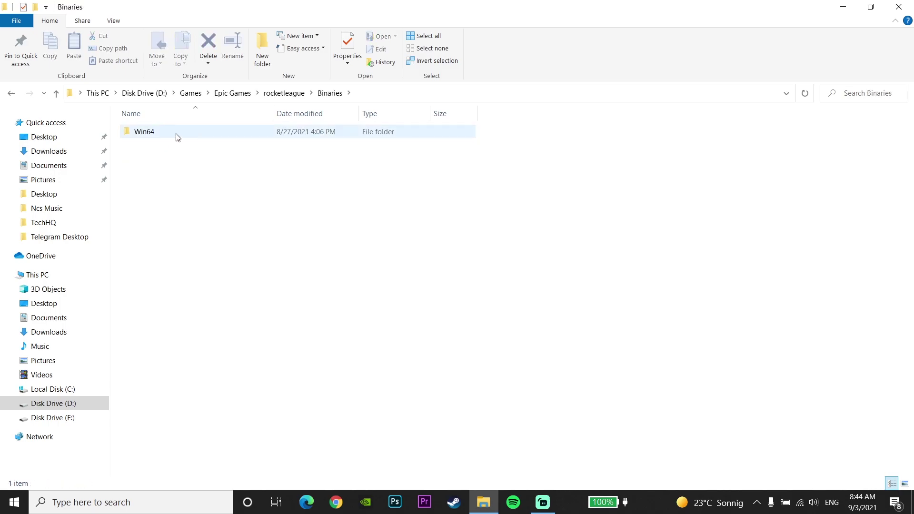
{"action": "double_click", "coordinate": [177, 135]}
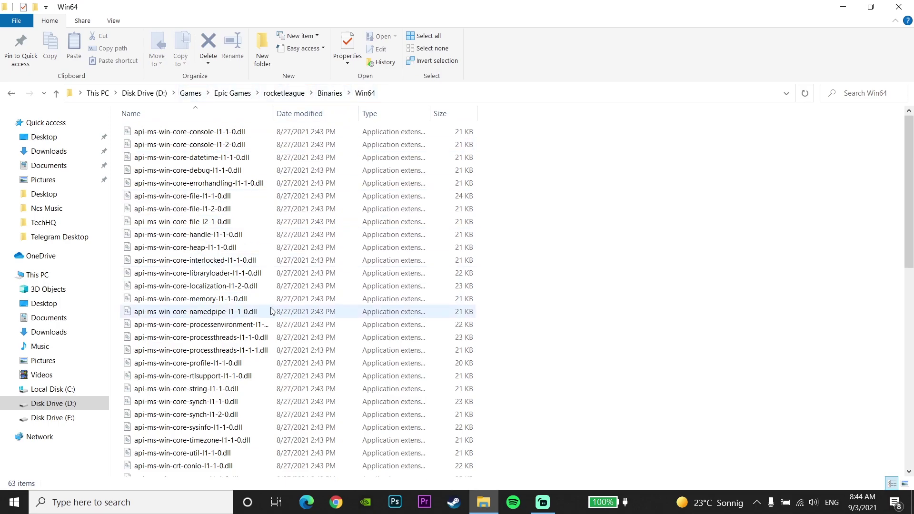
{"action": "scroll", "coordinate": [270, 312], "scroll_direction": "down", "scroll_amount": 12}
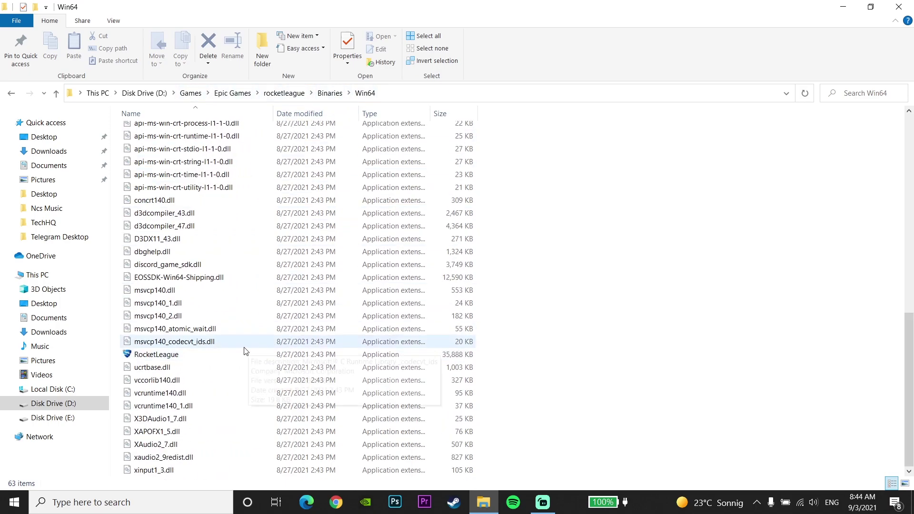
{"action": "left_click", "coordinate": [300, 355]}
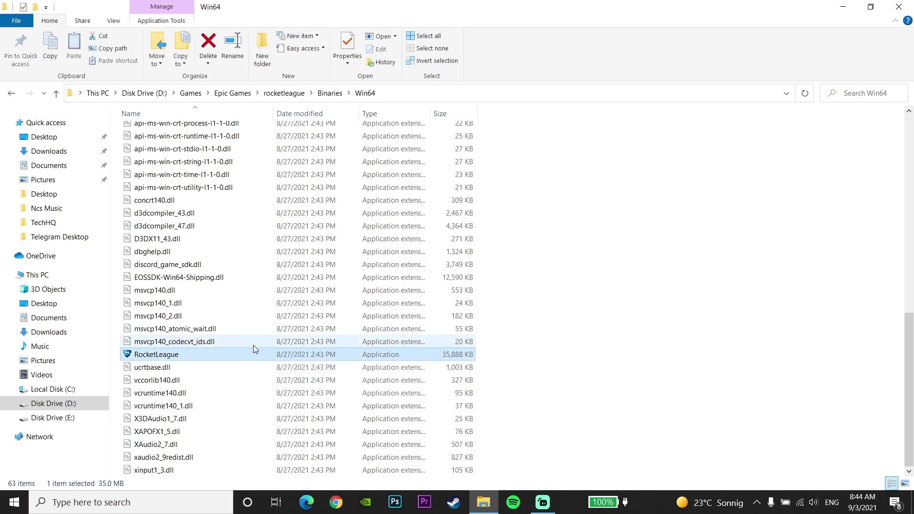
Set RocketLeague to Windows 7 compatibility mode with fullscreen optimizations disabled, and apply
{"action": "right_click", "coordinate": [181, 354]}
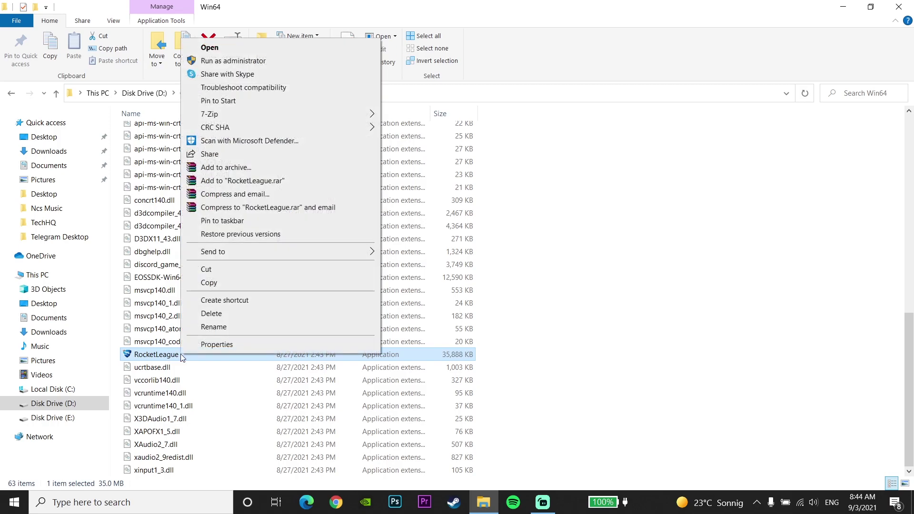
{"action": "left_click", "coordinate": [216, 344]}
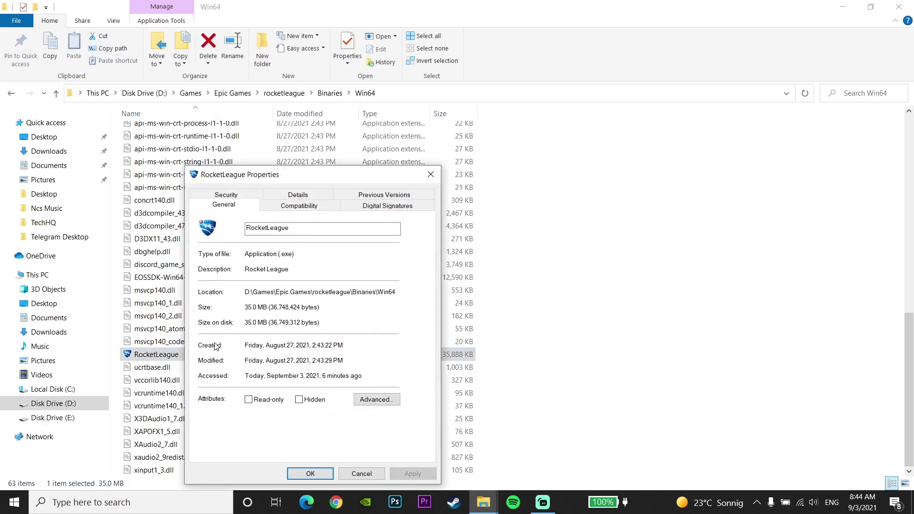
{"action": "left_click", "coordinate": [298, 205]}
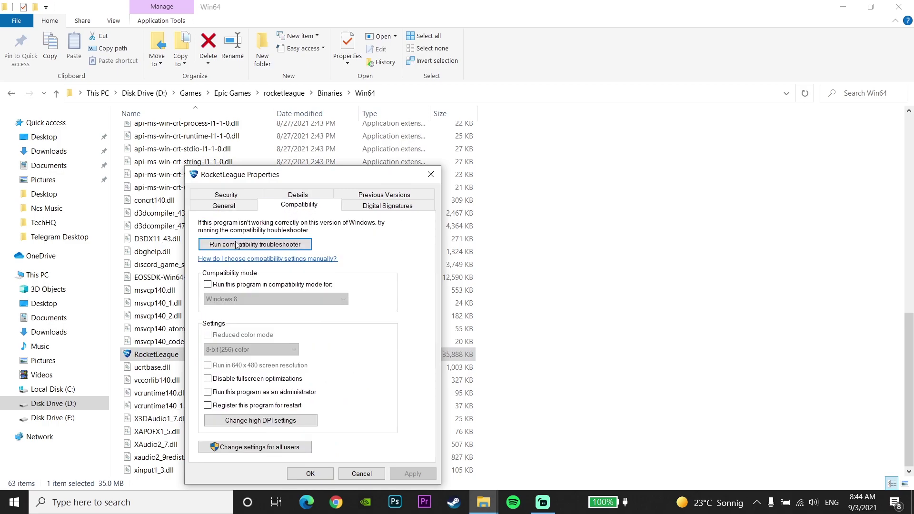
{"action": "left_click", "coordinate": [208, 284]}
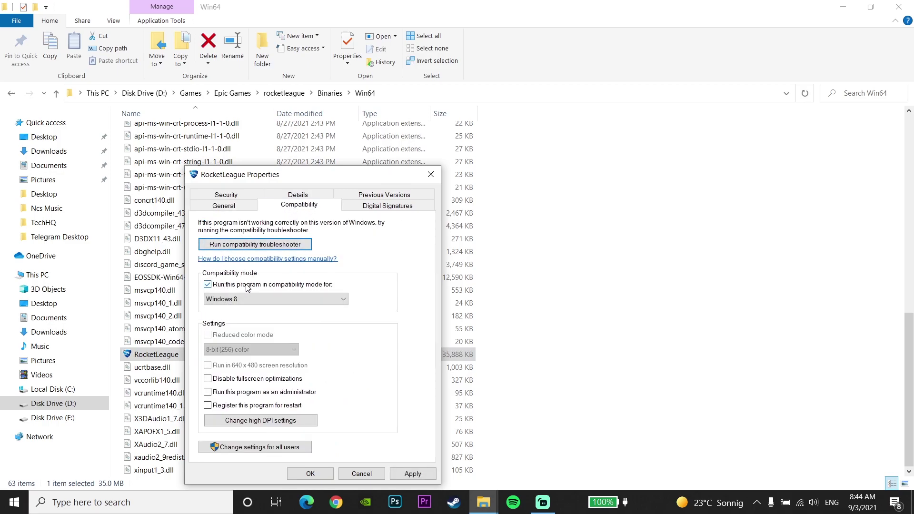
{"action": "left_click", "coordinate": [310, 299]}
{"action": "left_click", "coordinate": [252, 333]}
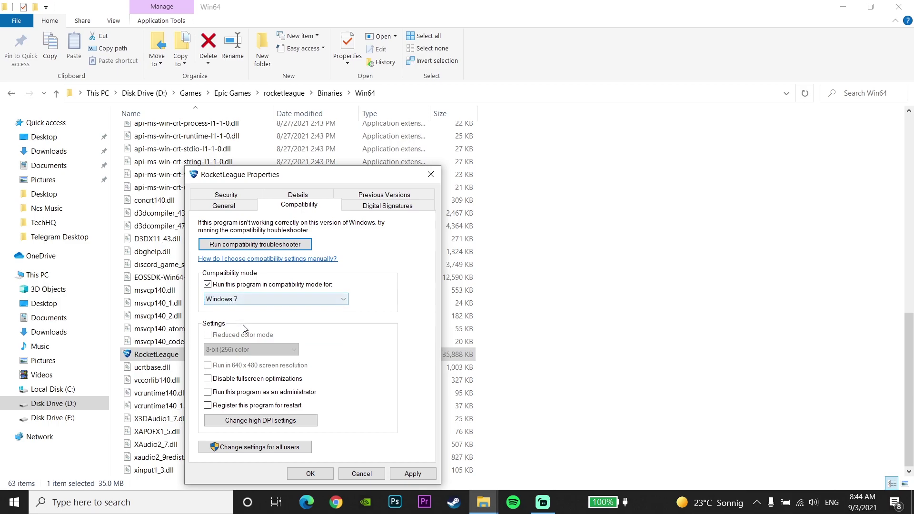
{"action": "left_click", "coordinate": [208, 379]}
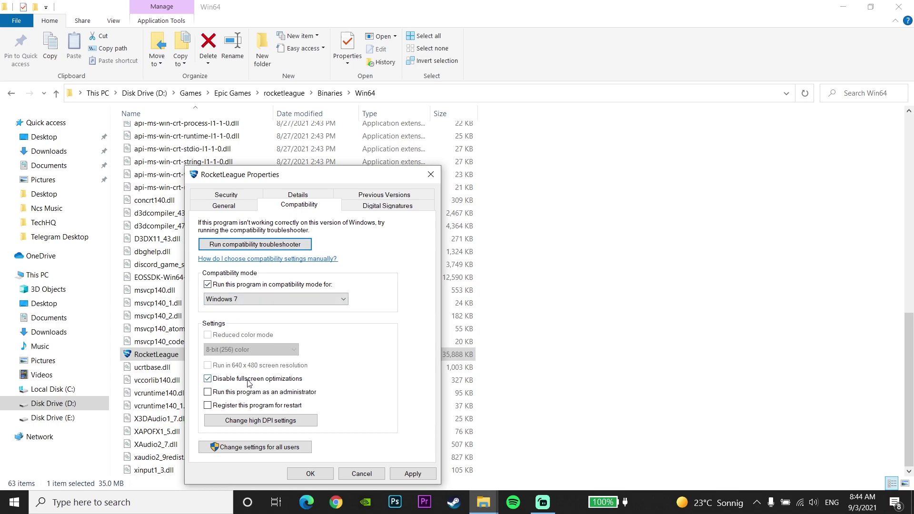
{"action": "left_click", "coordinate": [414, 473]}
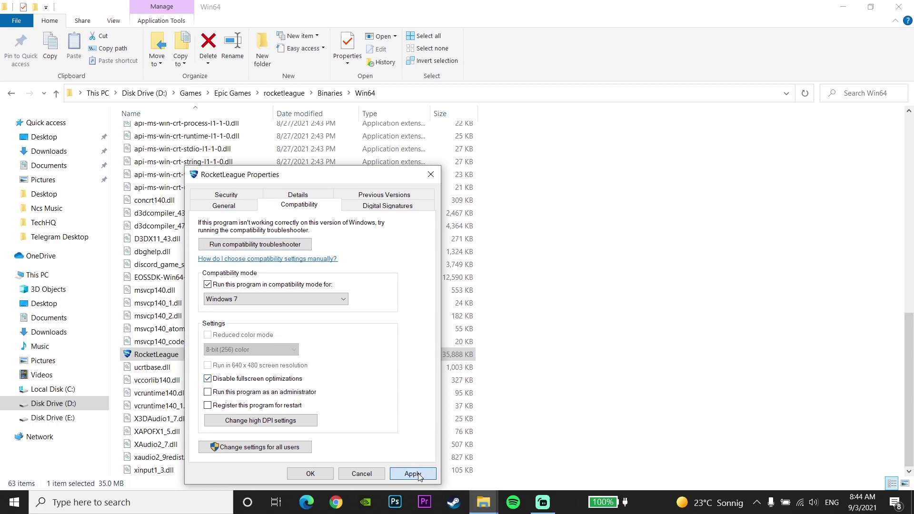
{"action": "left_click", "coordinate": [322, 474]}
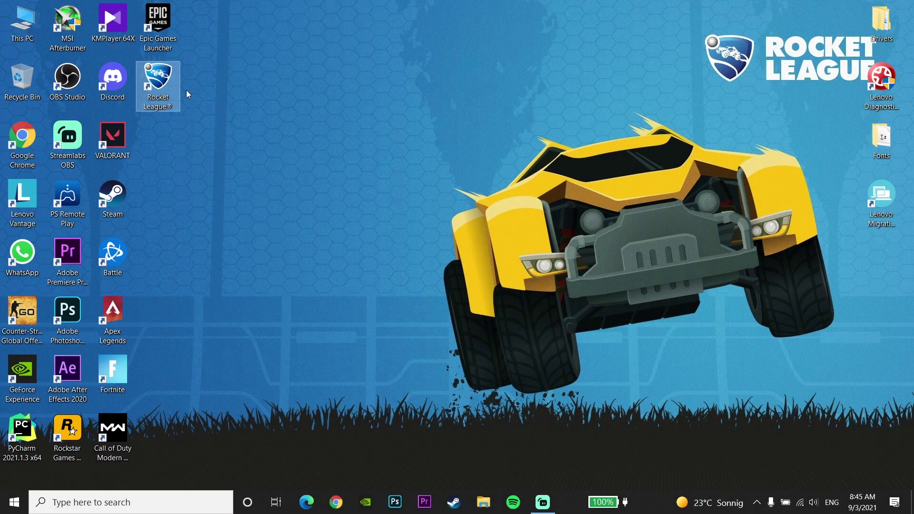
Launch Epic Games Launcher and show Rocket League's options menu in the Library
{"action": "double_click", "coordinate": [170, 42]}
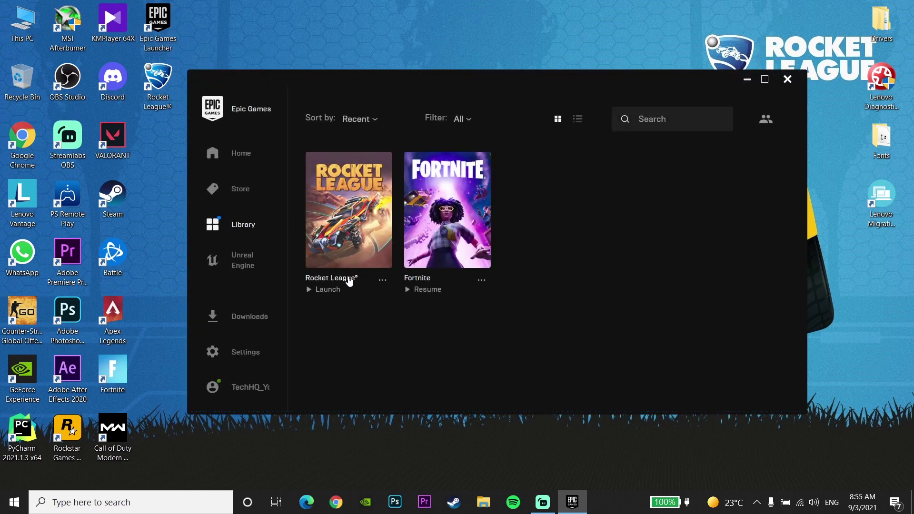
{"action": "left_click", "coordinate": [382, 280]}
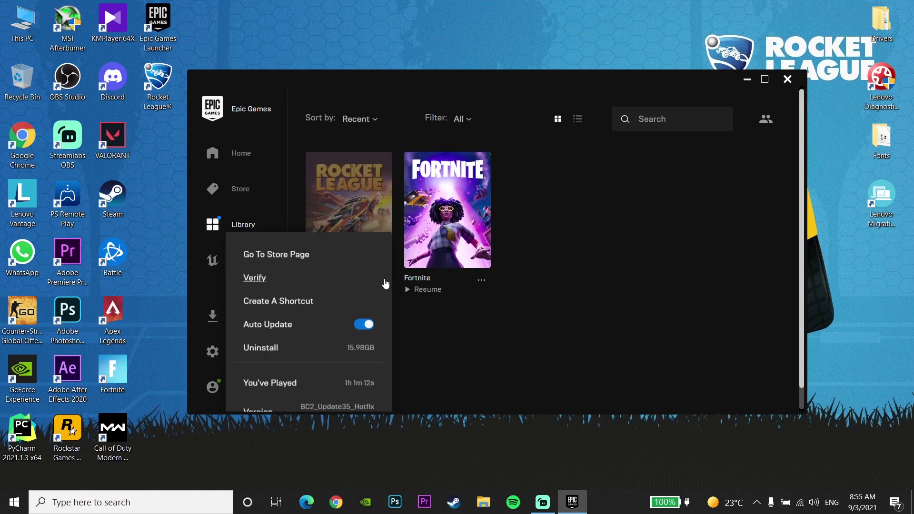